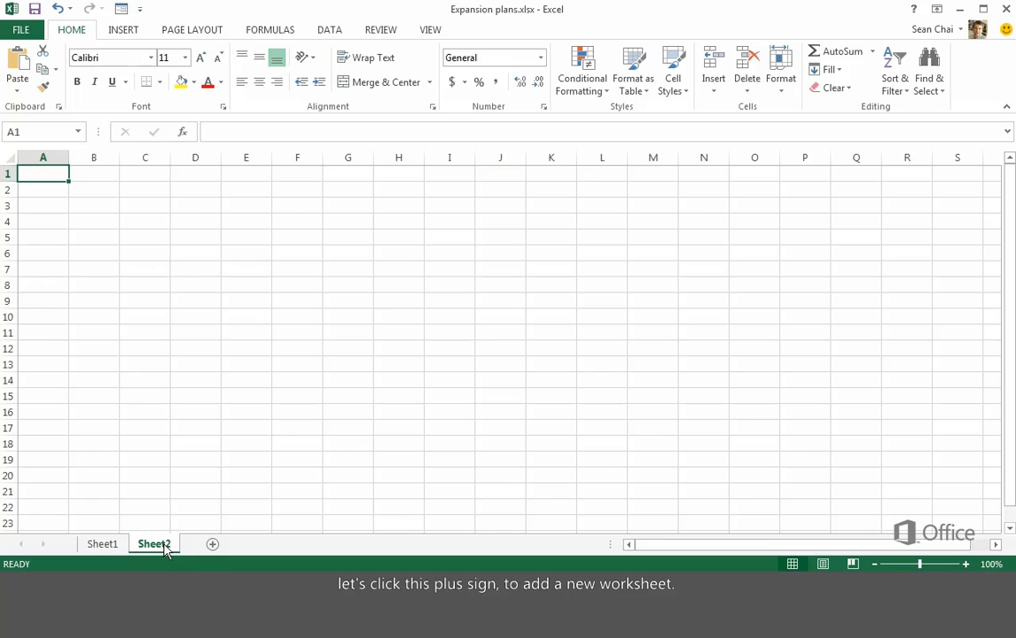
- Rename the Sheet2 worksheet as "Cost buffer" and the Sheet1 worksheet as "Expansion plans"
double_click(164, 545)
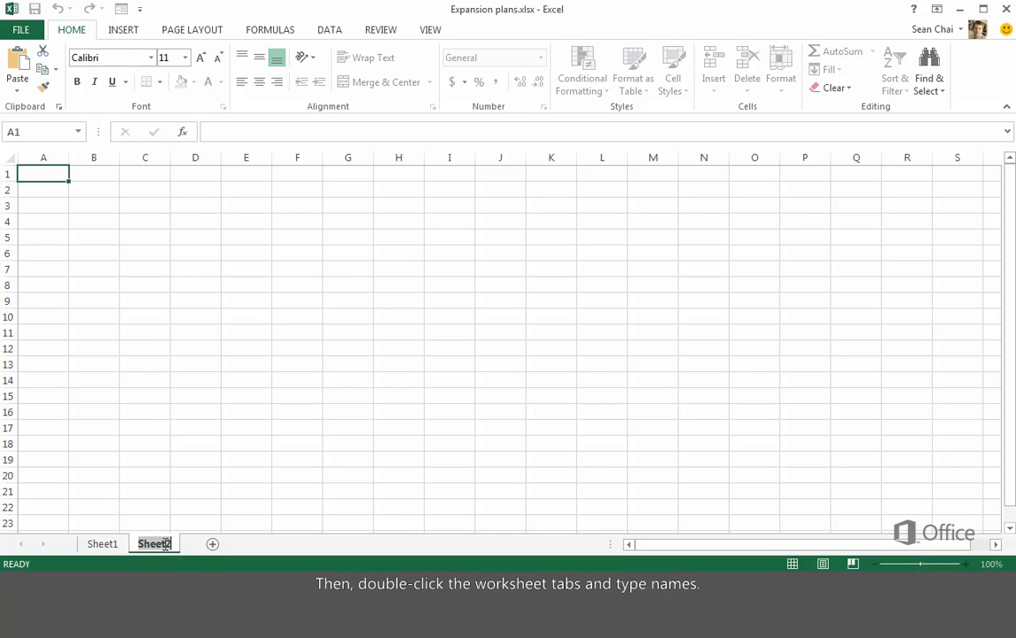
type("Cost buffer")
double_click(105, 544)
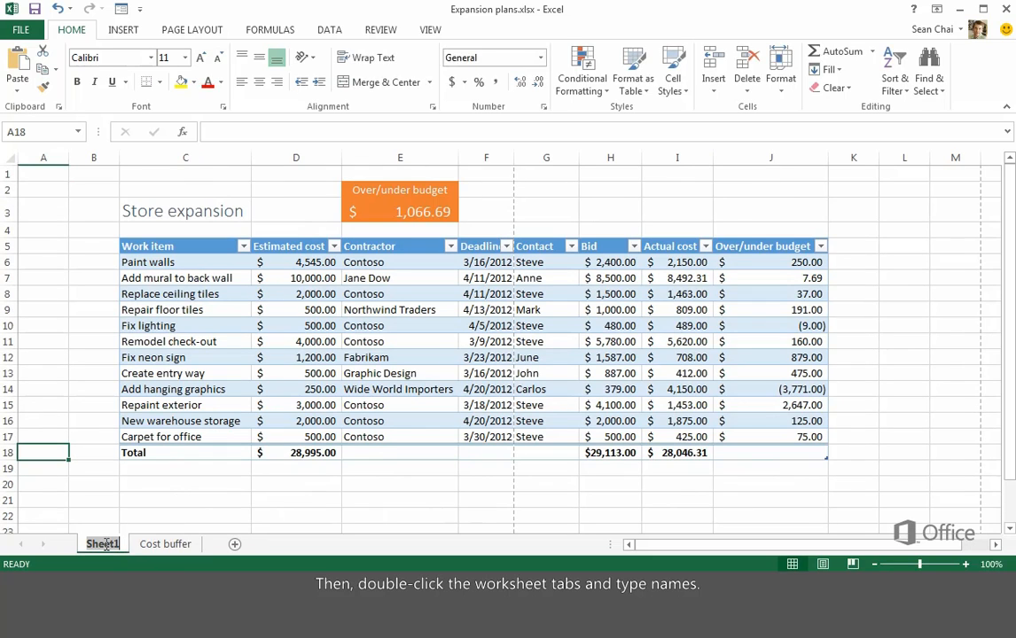
type("Expansion plans")
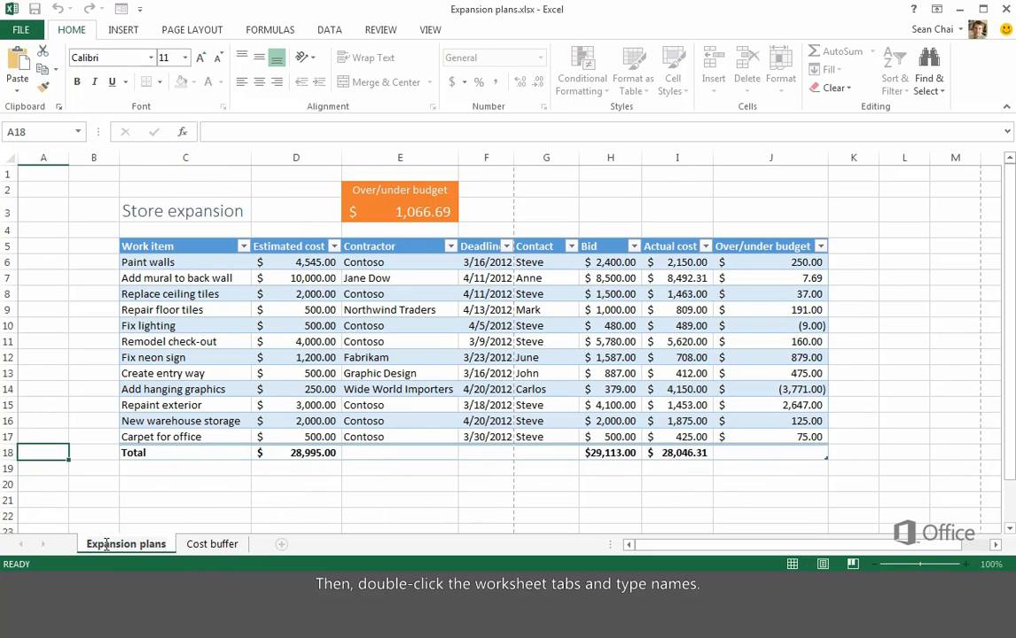
- On the Cost buffer worksheet, add the column header "Cost buffer" in cell F5 beside Est. Labor
left_click(212, 547)
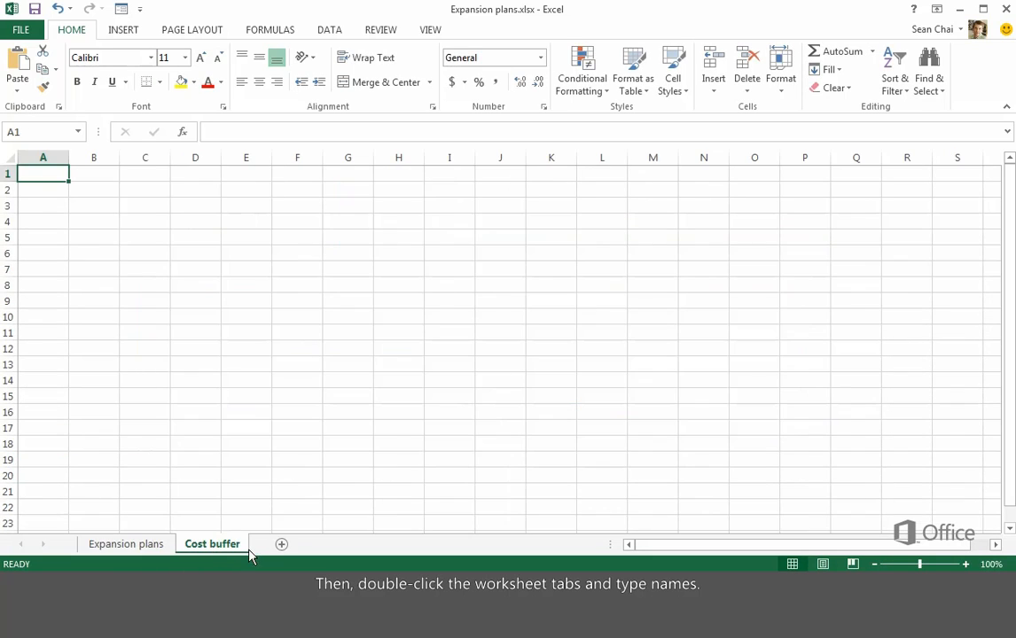
left_click(138, 239)
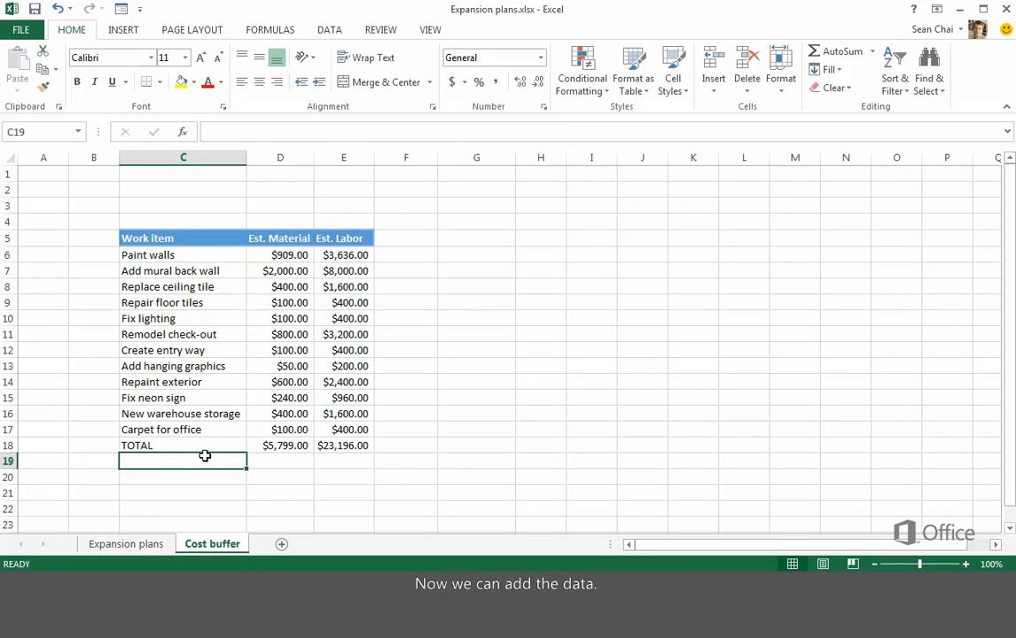
left_click(403, 239)
type("Cost buffer")
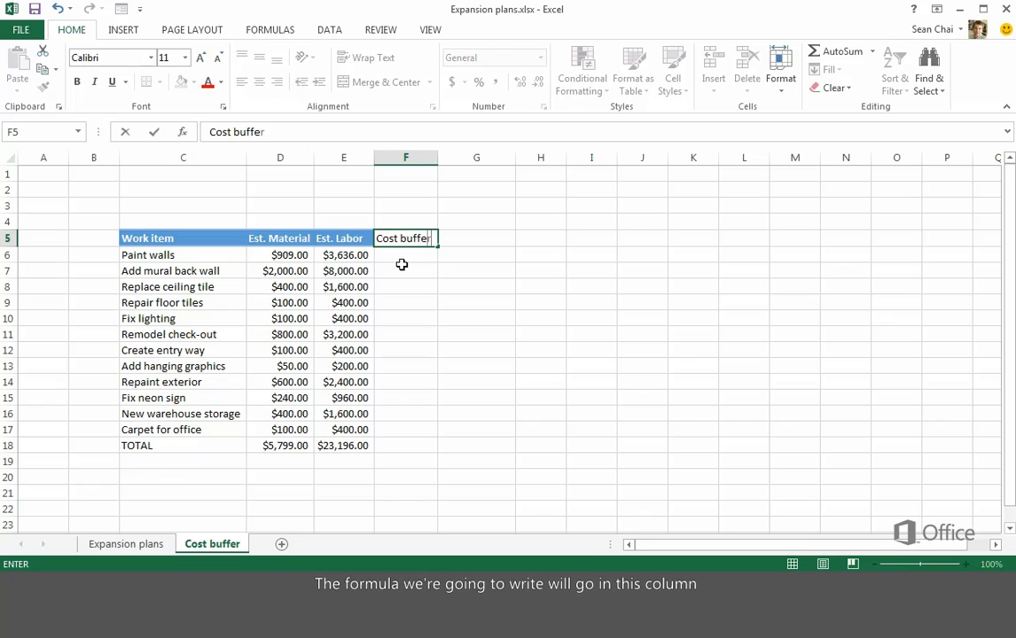
key("Return")
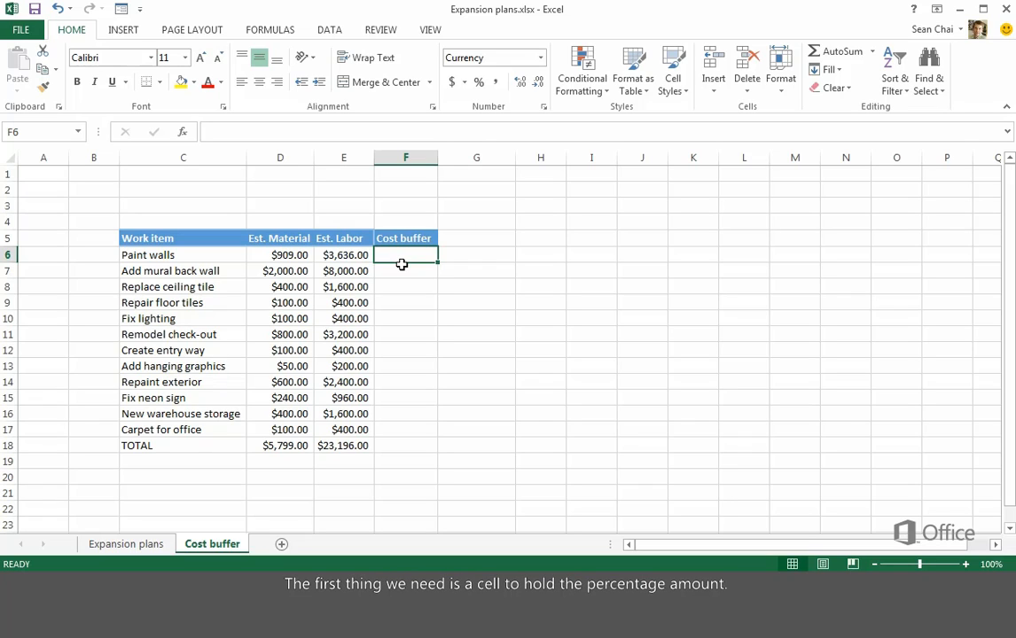
- Enter .1 in cell D20 below the data and format the cell as a percentage
left_click(295, 479)
type(".1")
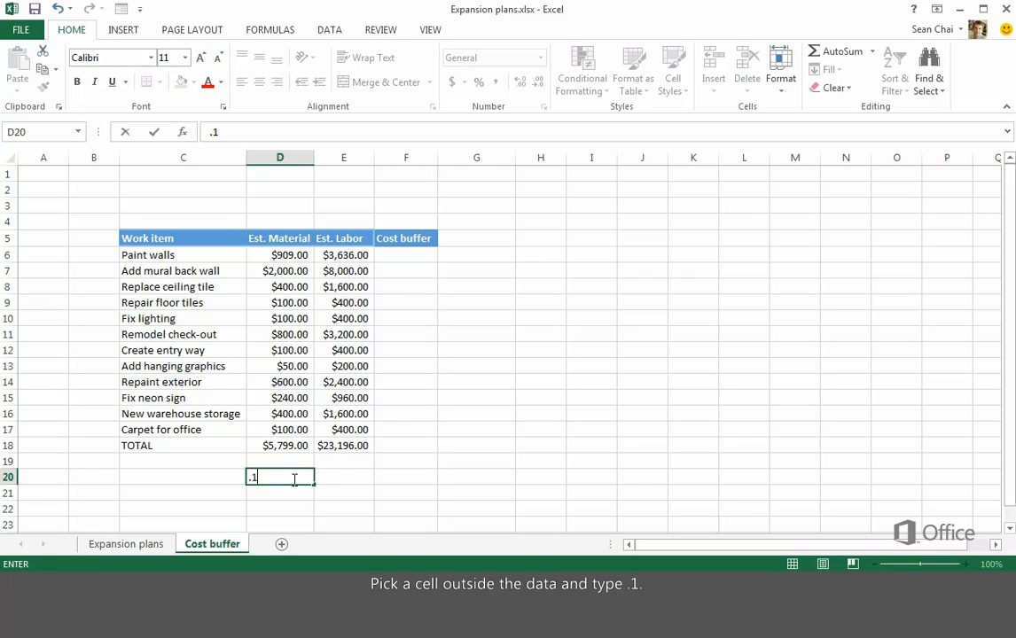
key("Return")
left_click(305, 480)
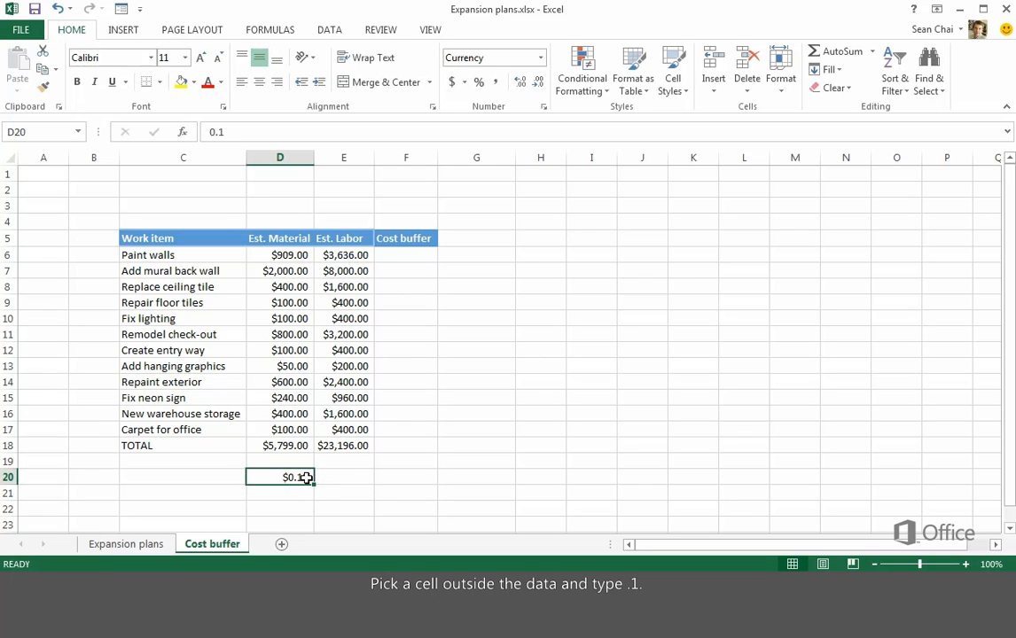
left_click(483, 86)
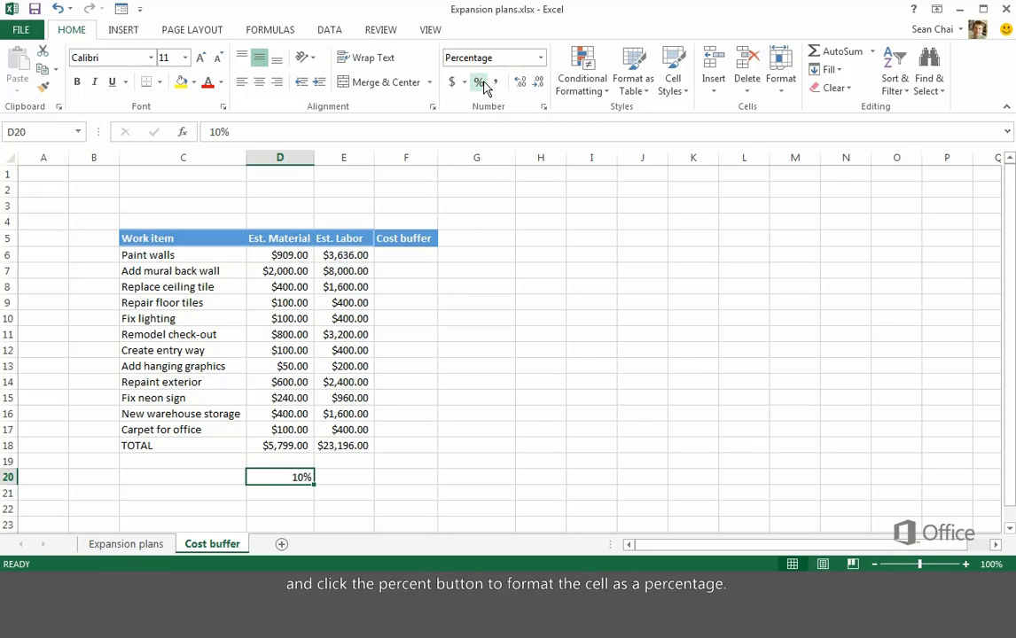
- Label the percentage value by entering "Cost buffer percentage" in cell C20
left_click(236, 478)
type("Cost buffer")
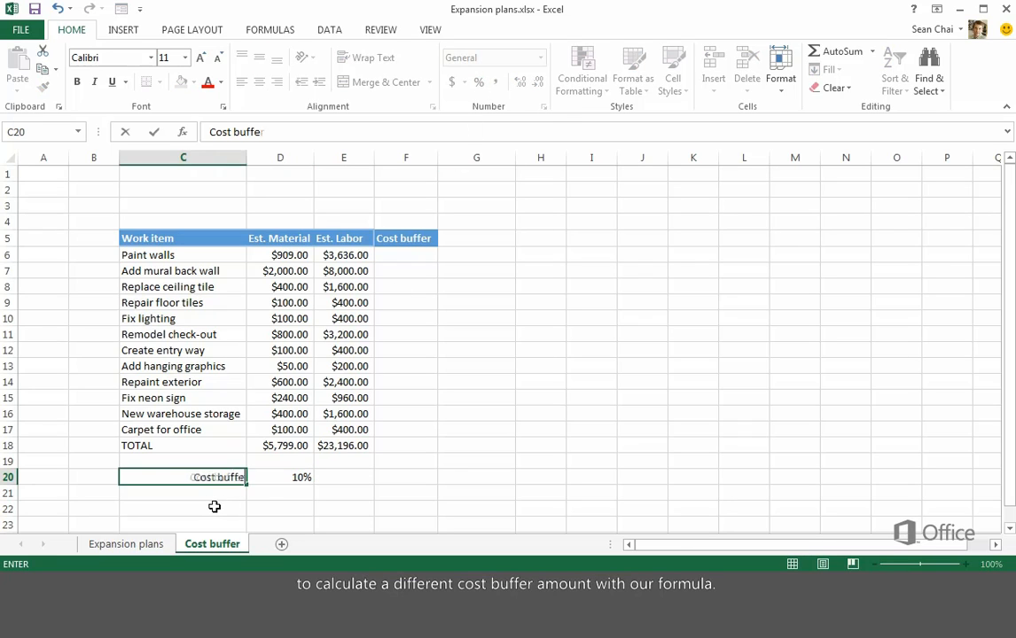
type(" percentage")
key("Return")
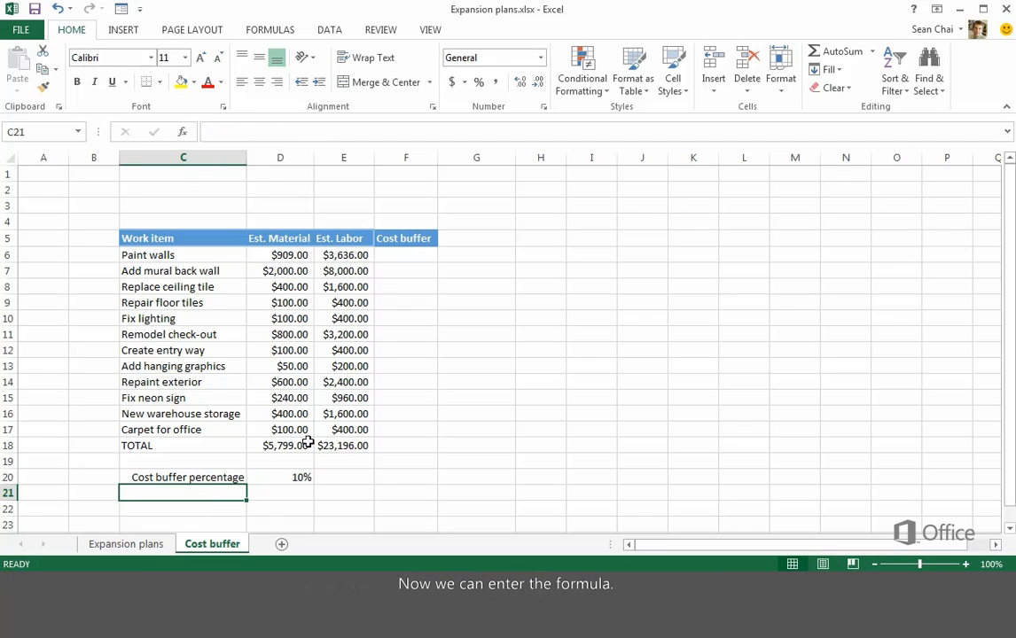
- Enter the formula =d6+e6*d20 in cell F6 for the Paint walls cost buffer
left_click(405, 256)
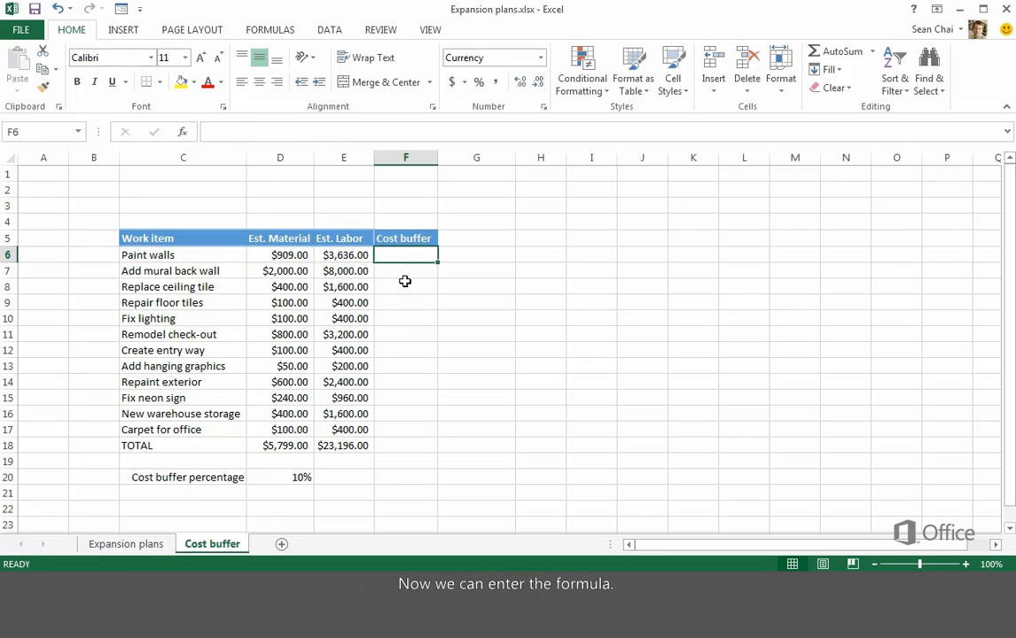
type("=")
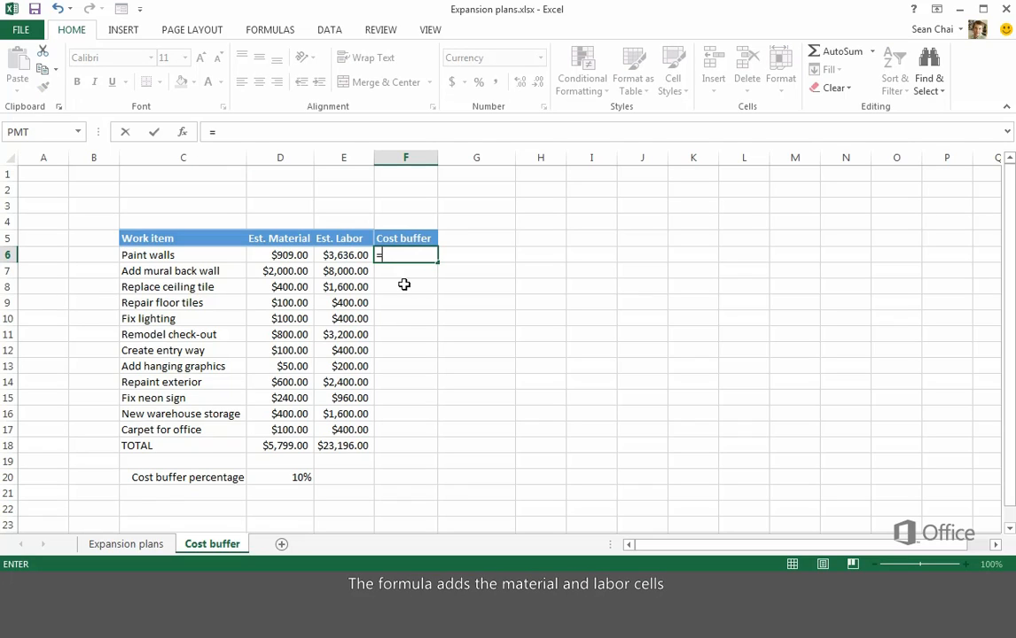
type("d6")
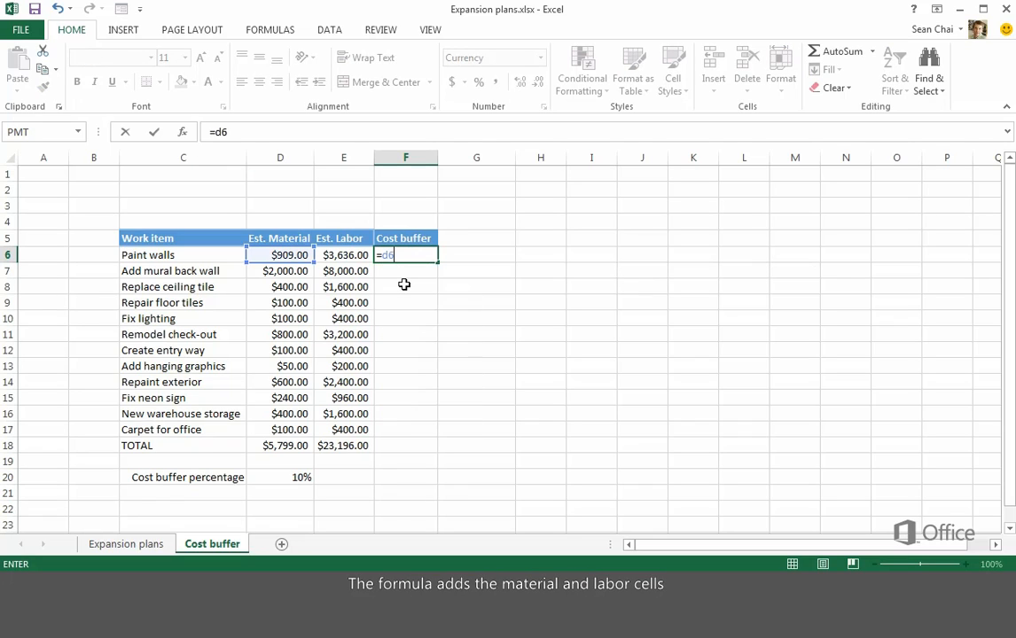
type("+e6")
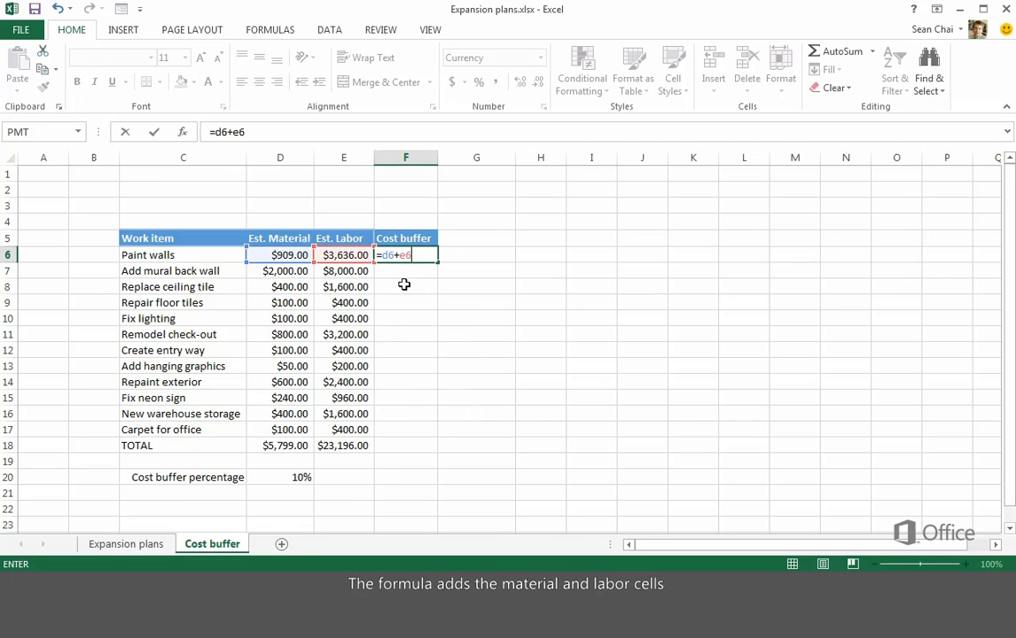
type("*")
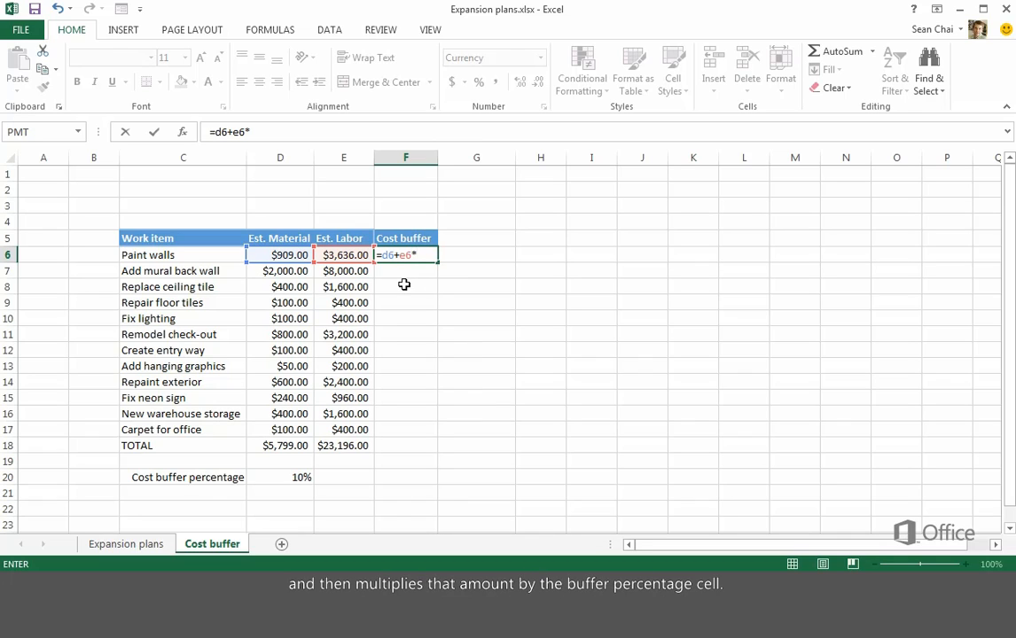
type("d20")
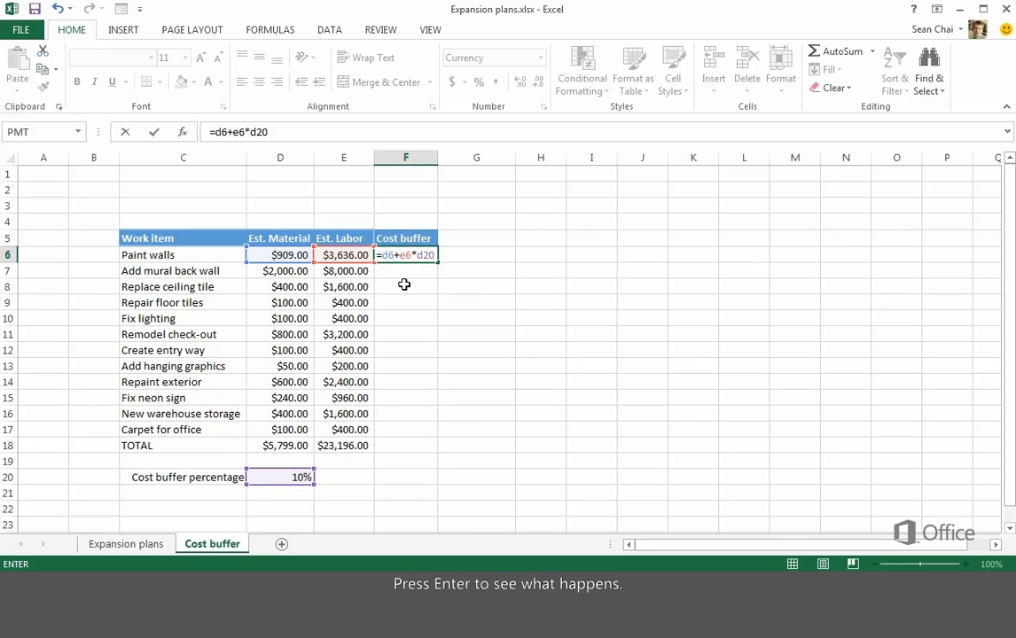
key("Return")
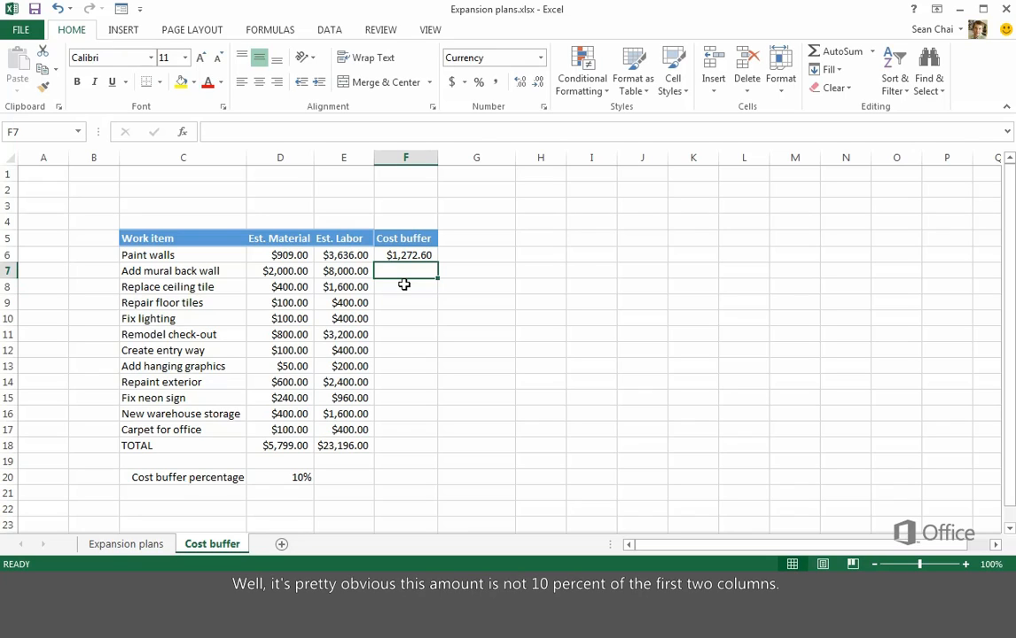
- Add parentheses around the addition in F6 so that the formula reads =(D6+E6)*D20
left_click(415, 255)
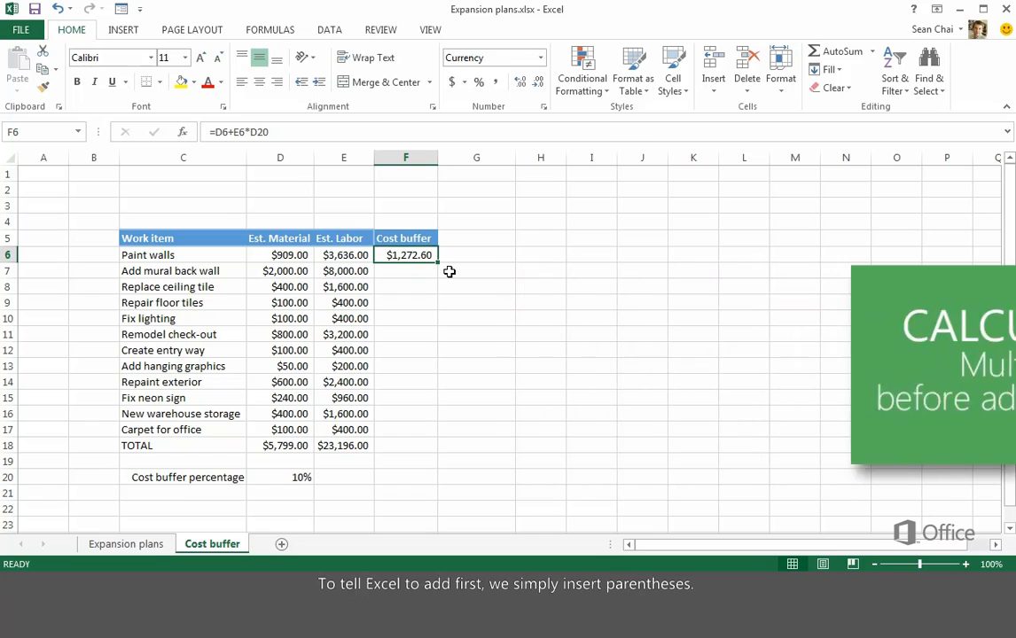
left_click(215, 132)
type("(")
key("Right")
key("Right")
key("Right")
key("Right")
key("Right")
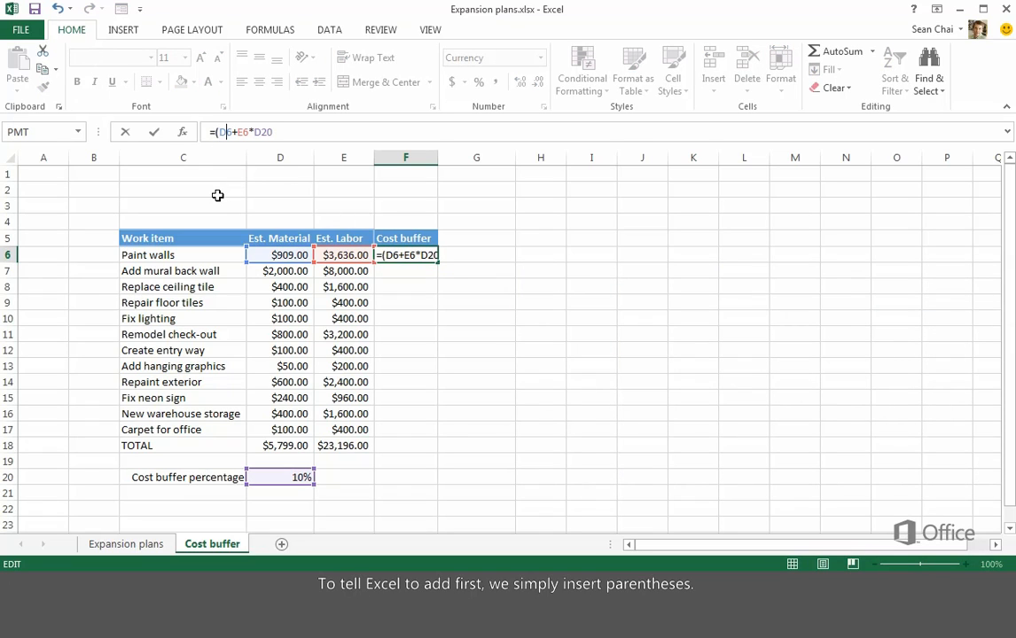
type(")")
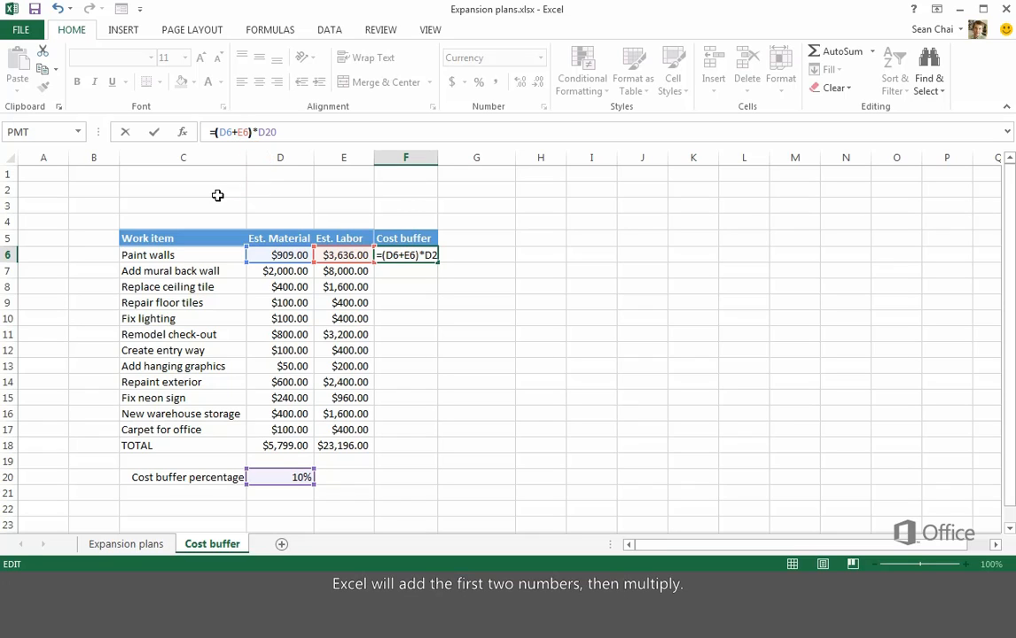
key("Return")
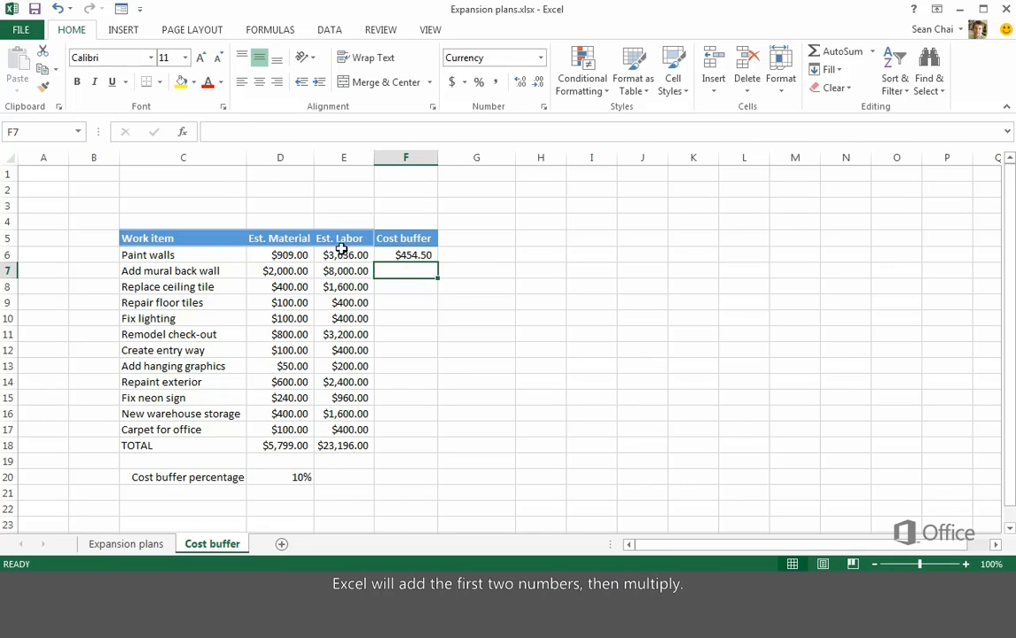
- Try to AutoFill the F6 formula down through F18, and compare the cell references in F6 and F7
left_click(397, 255)
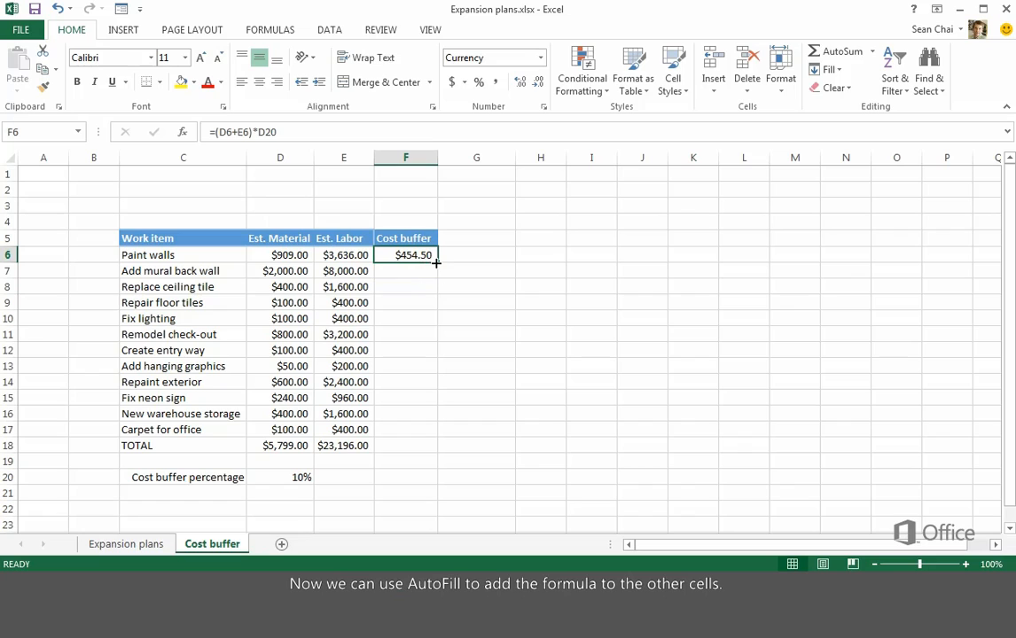
left_click_drag(437, 264, 416, 448)
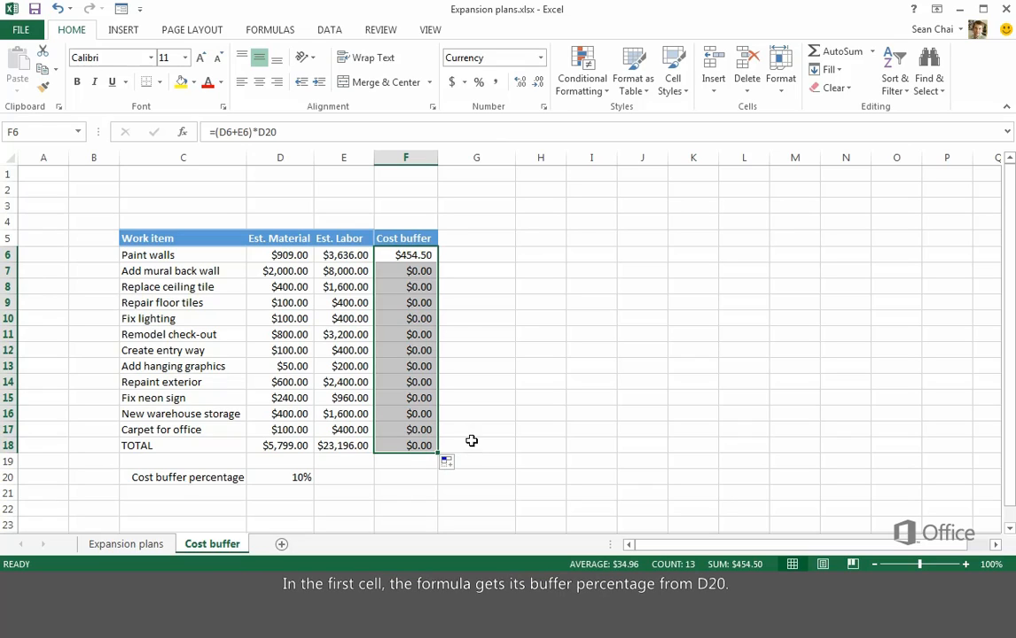
left_click(417, 256)
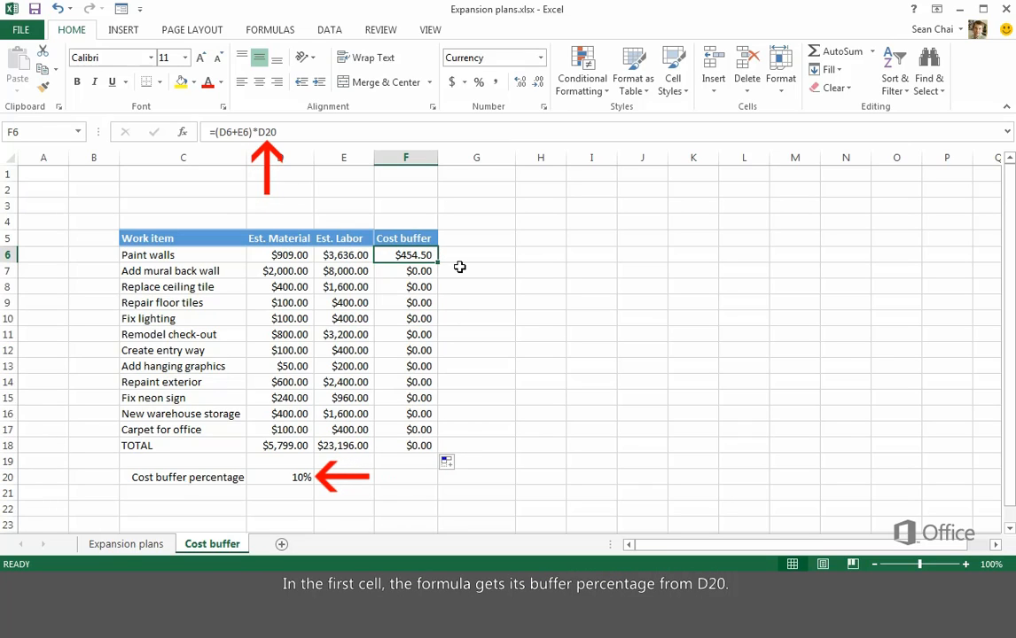
left_click(426, 270)
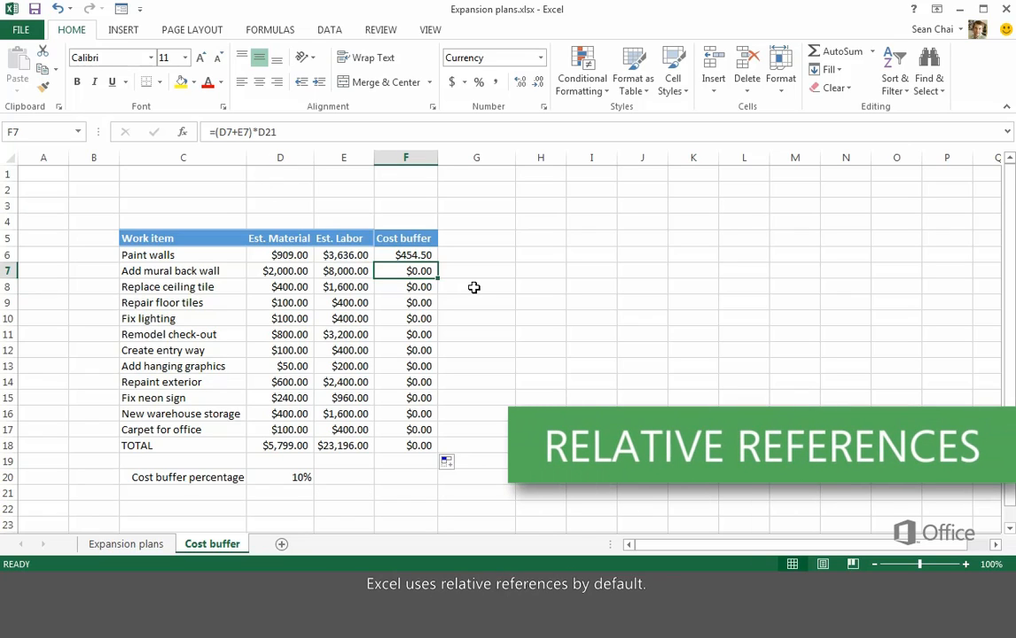
key("Up")
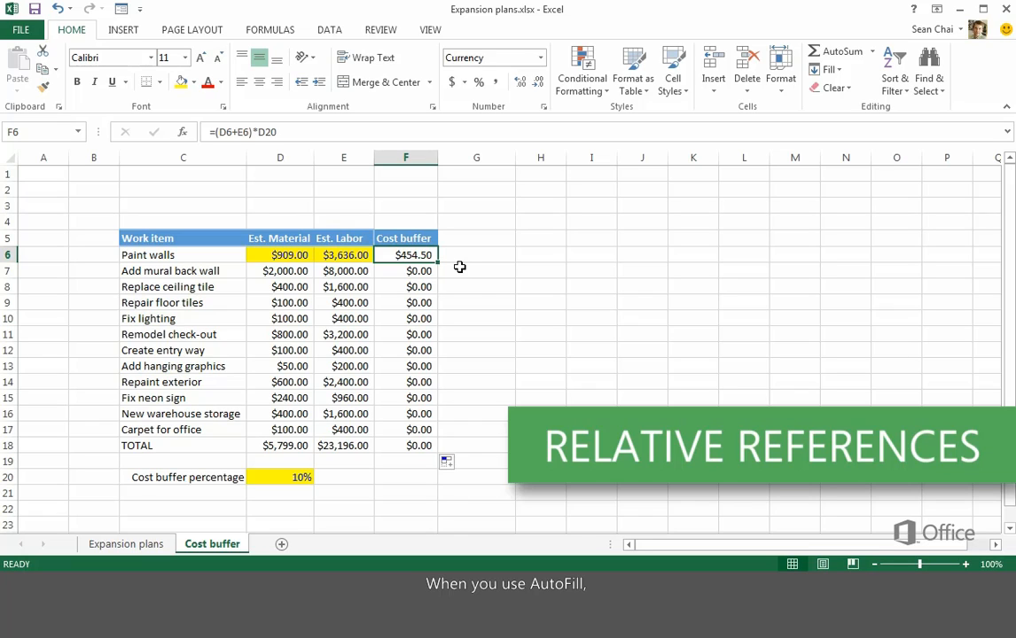
key("Down")
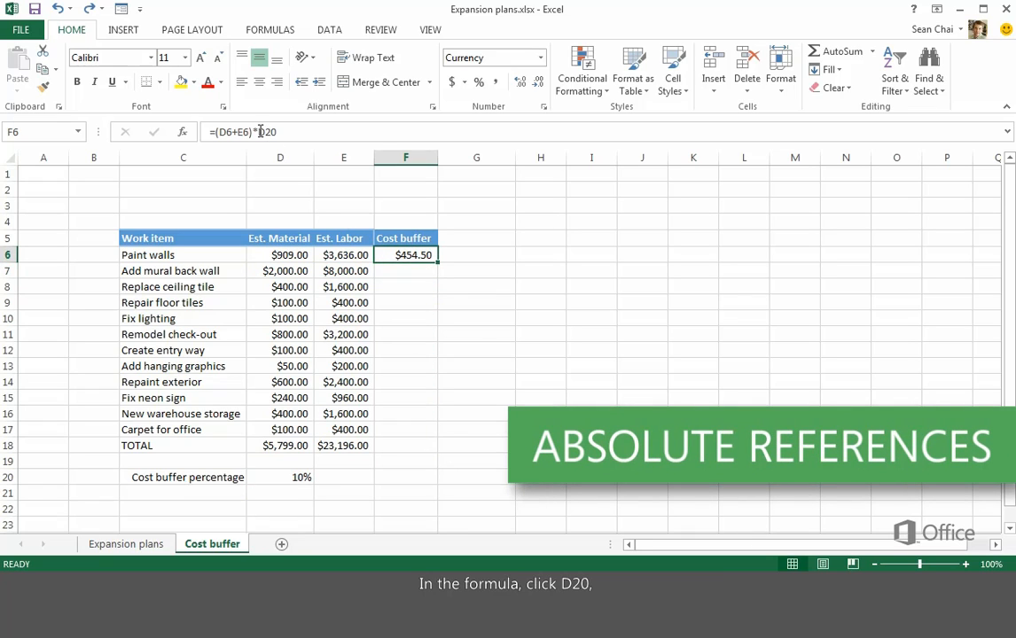
- Make the D20 reference in F6 absolute so that the formula reads =(D6+E6)*$D$20
left_click(260, 131)
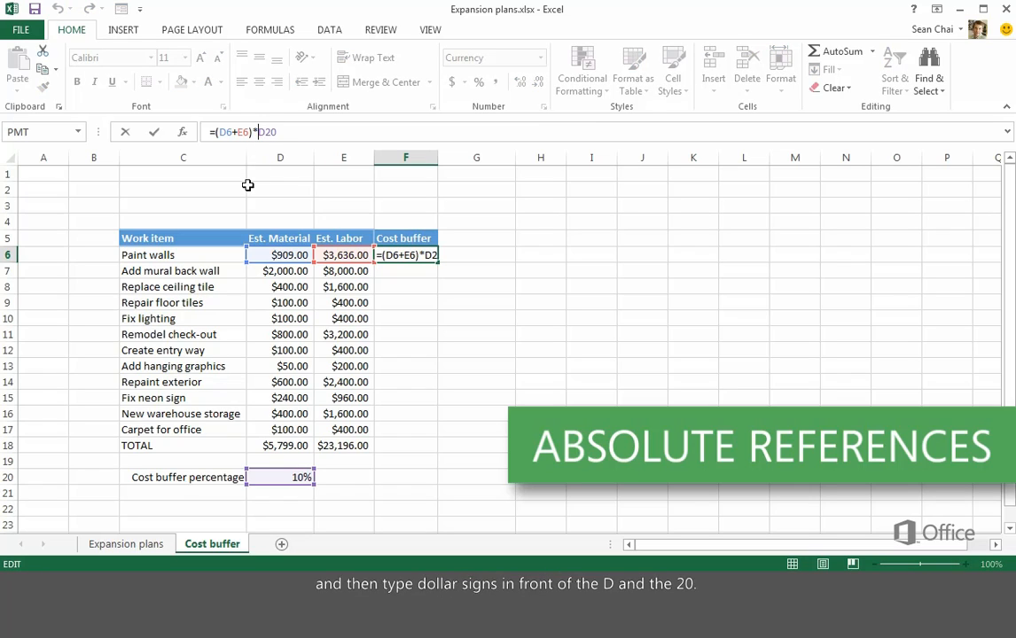
type("$")
key("Right")
type("$")
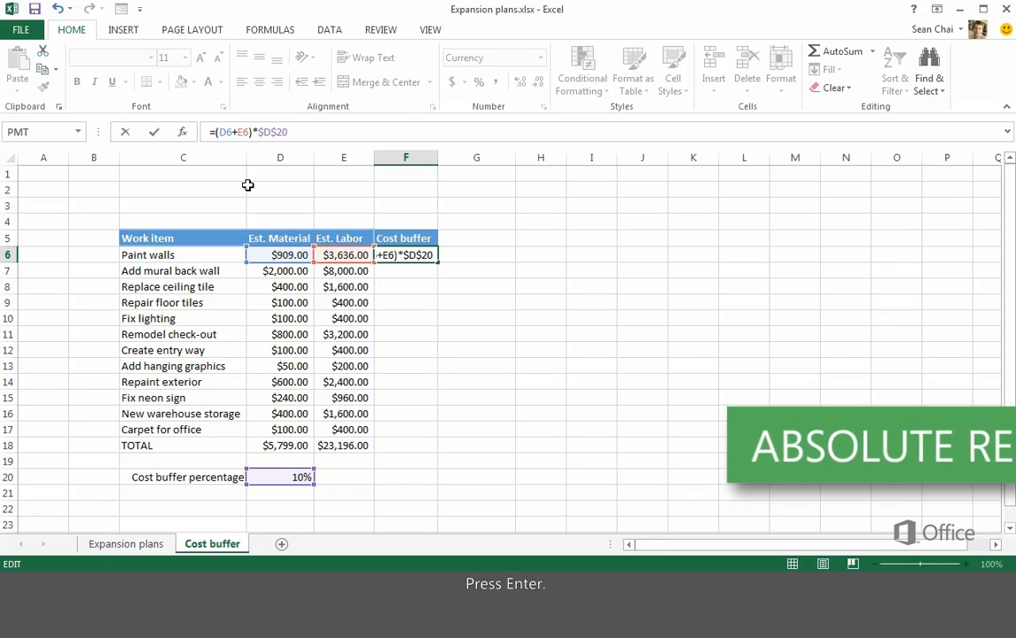
key("Return")
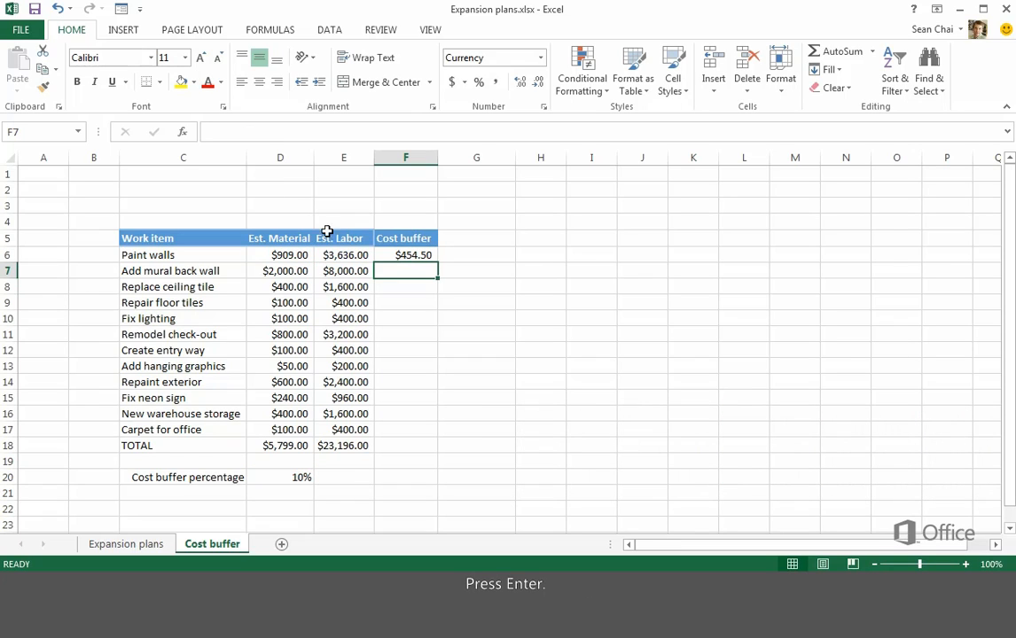
- AutoFill the F6 formula down through F18 and check the copied formulas in F16 and F12
left_click(394, 255)
left_click_drag(436, 263, 421, 448)
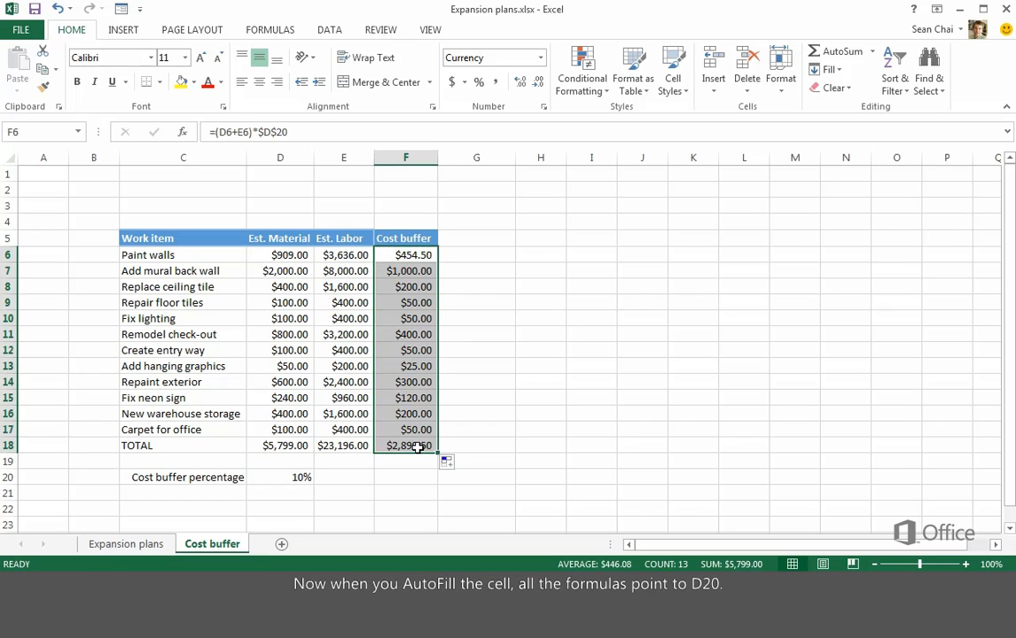
left_click(426, 415)
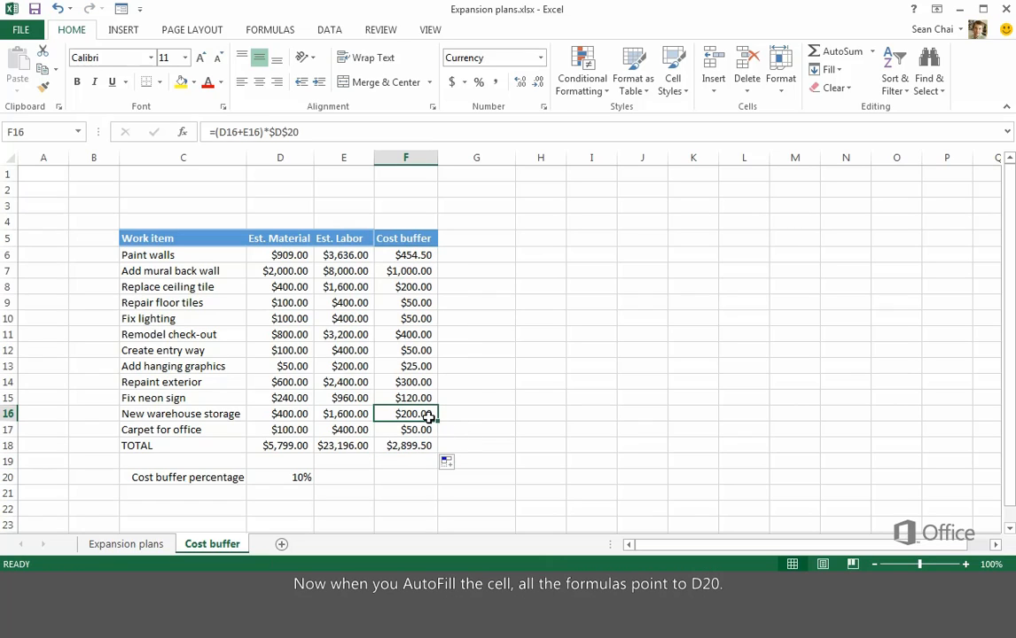
left_click(414, 355)
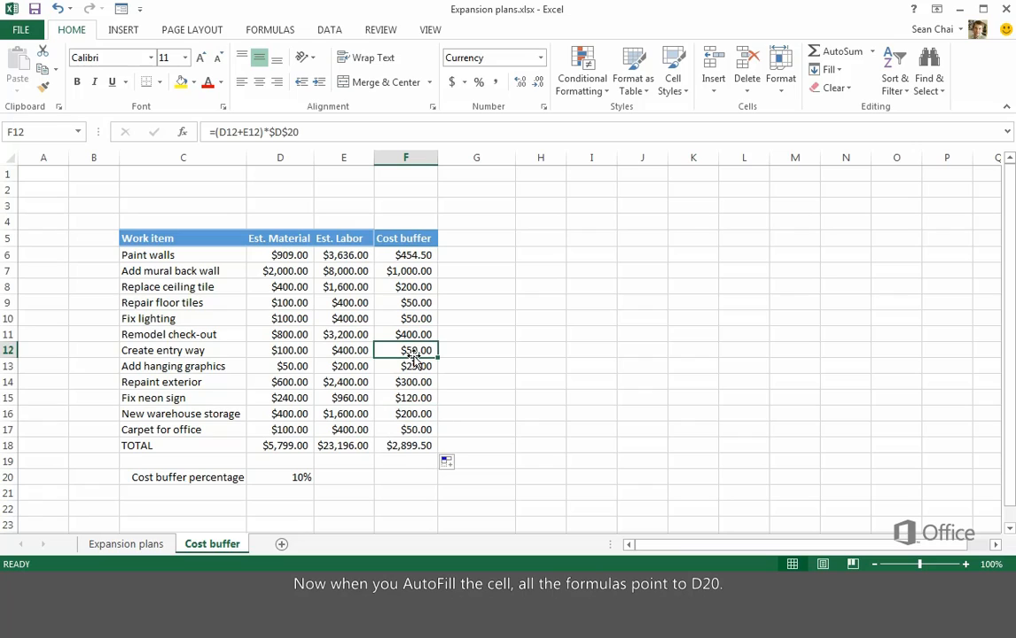
- Try a cost buffer percentage of 20% in D20 and set it back to 10%
left_click(421, 288)
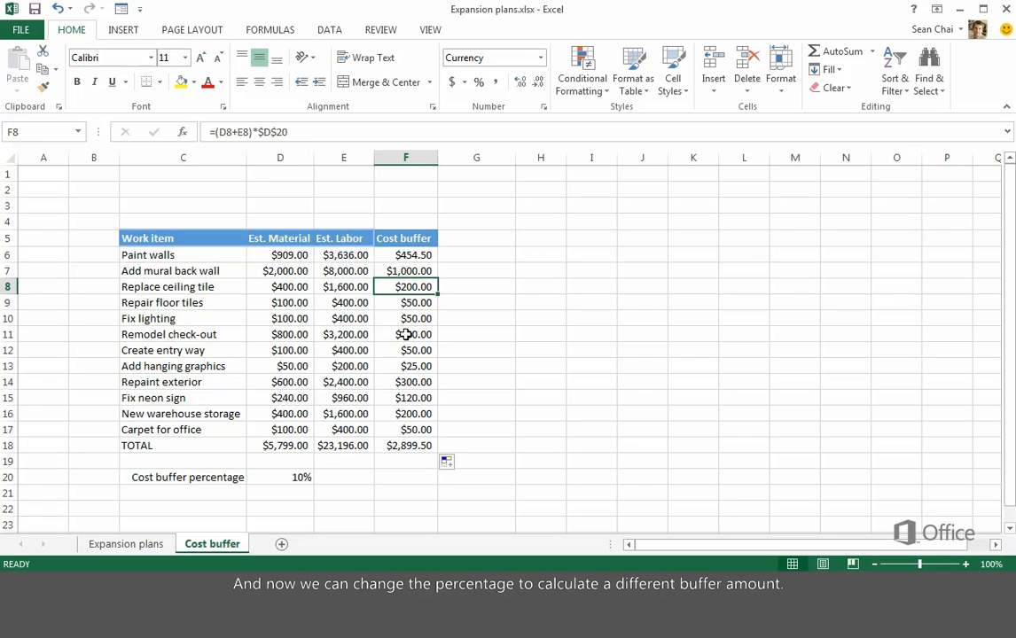
left_click(306, 477)
type("20")
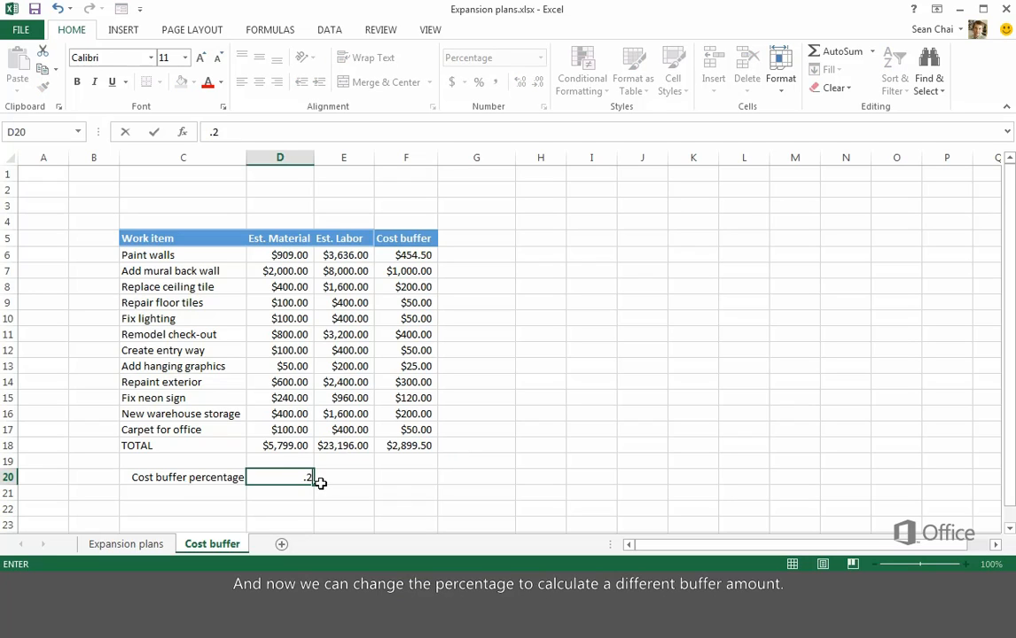
key("Return")
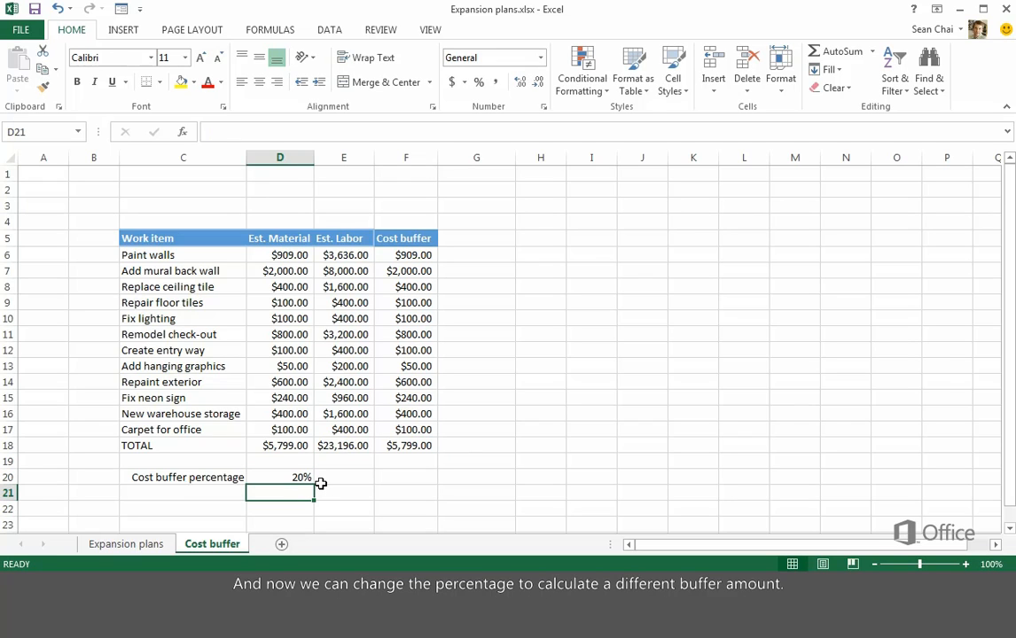
key("Up")
type("10")
key("Return")
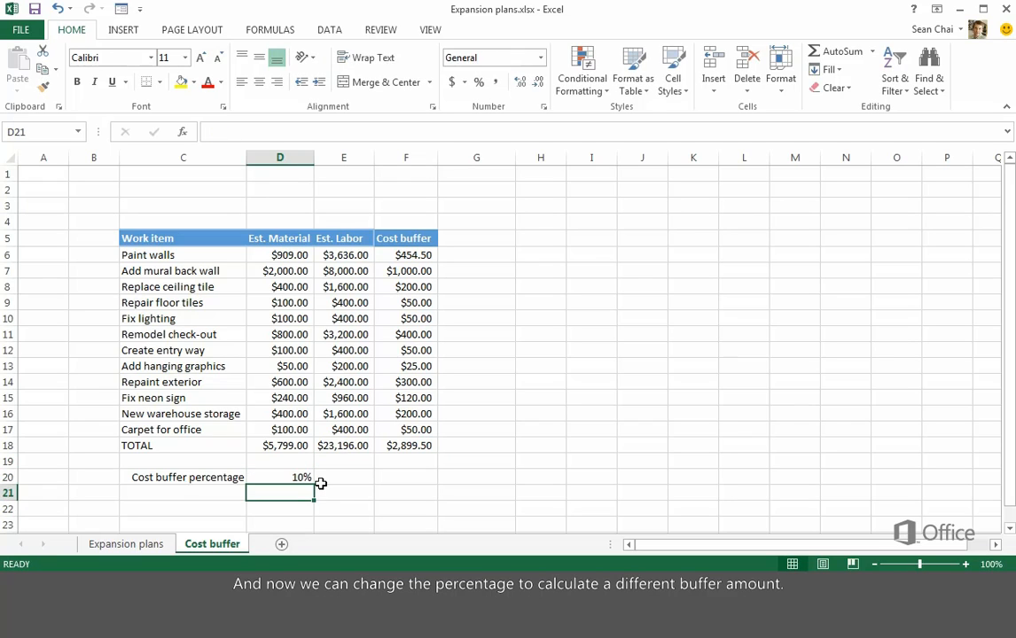
- Add an "Estimated cost" column header in G5, next to the Cost buffer header
left_click(466, 242)
type("Estima")
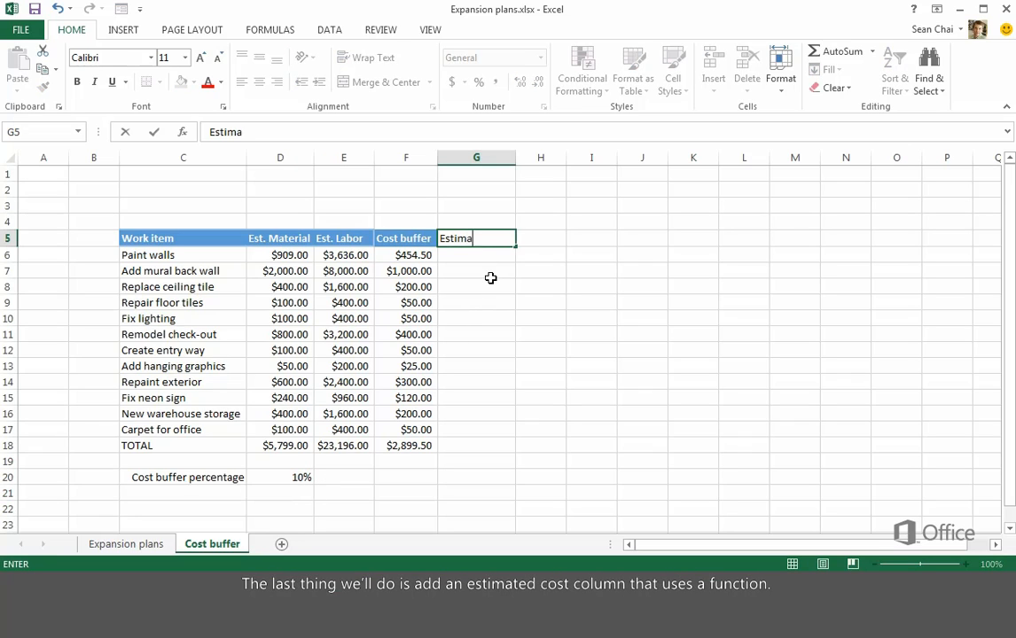
type("ted cost")
key("Return")
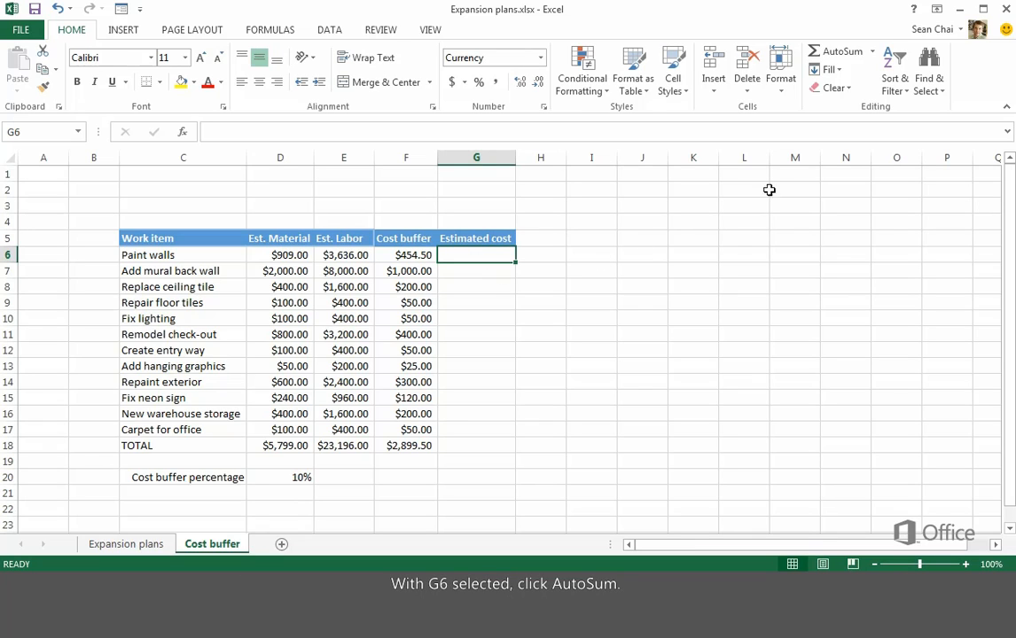
- Sum D6:F6 in G6 with AutoSum and AutoFill the formula down through G18
left_click(817, 58)
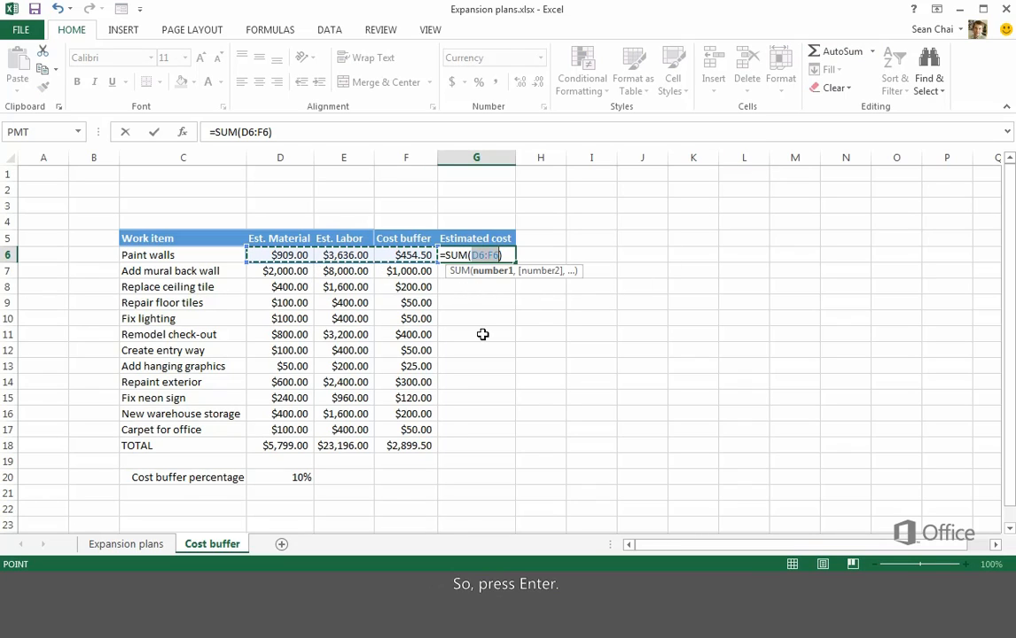
key("Return")
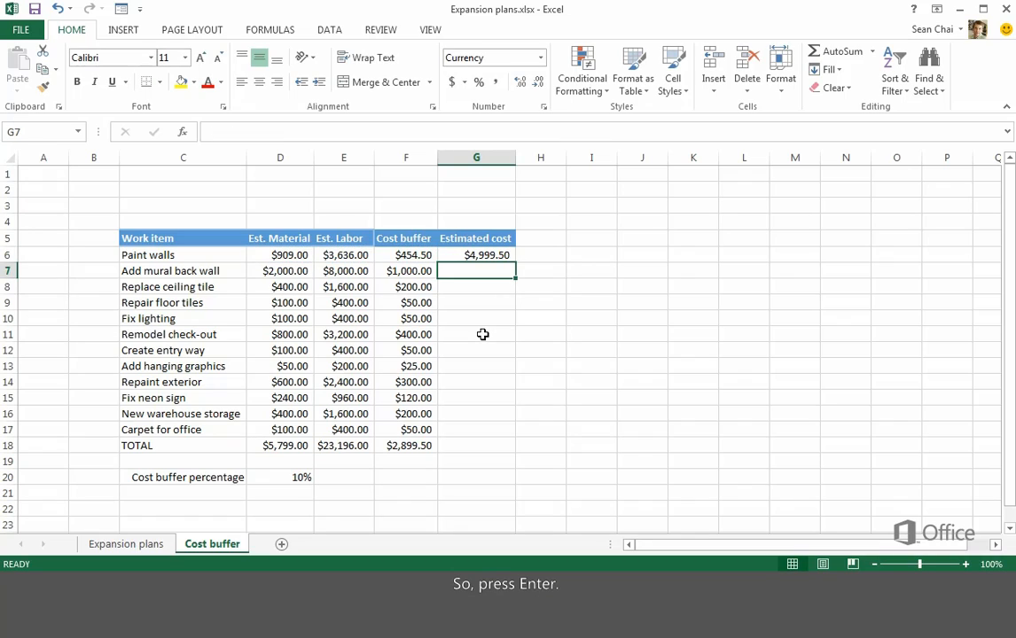
left_click(487, 258)
left_click_drag(513, 263, 509, 451)
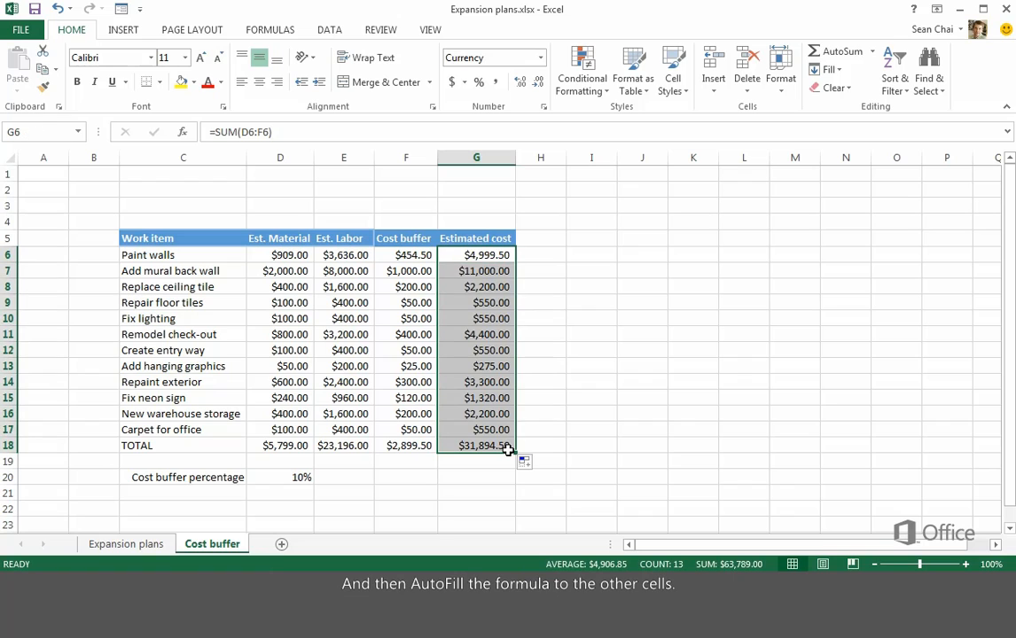
left_click(509, 467)
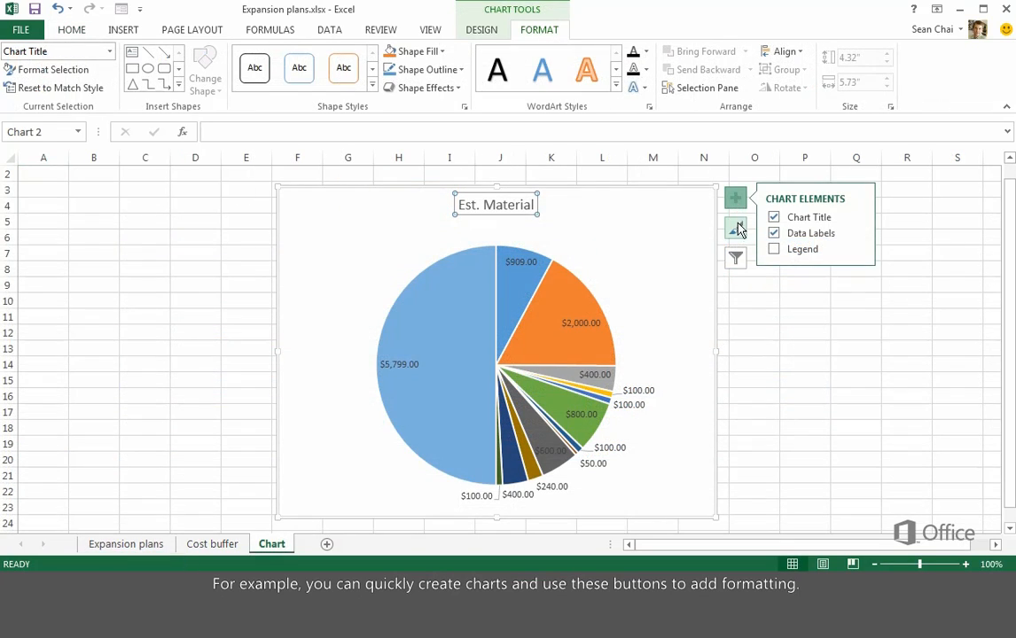
- Browse the chart styles for the Est. Material pie chart and preview Style 6
left_click(738, 227)
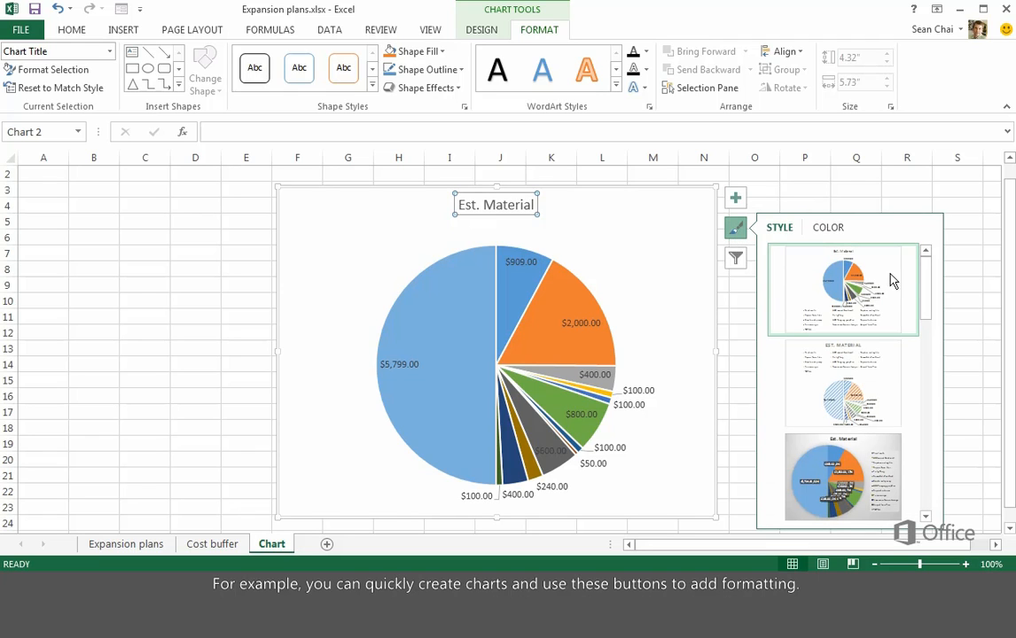
left_click_drag(926, 272, 935, 354)
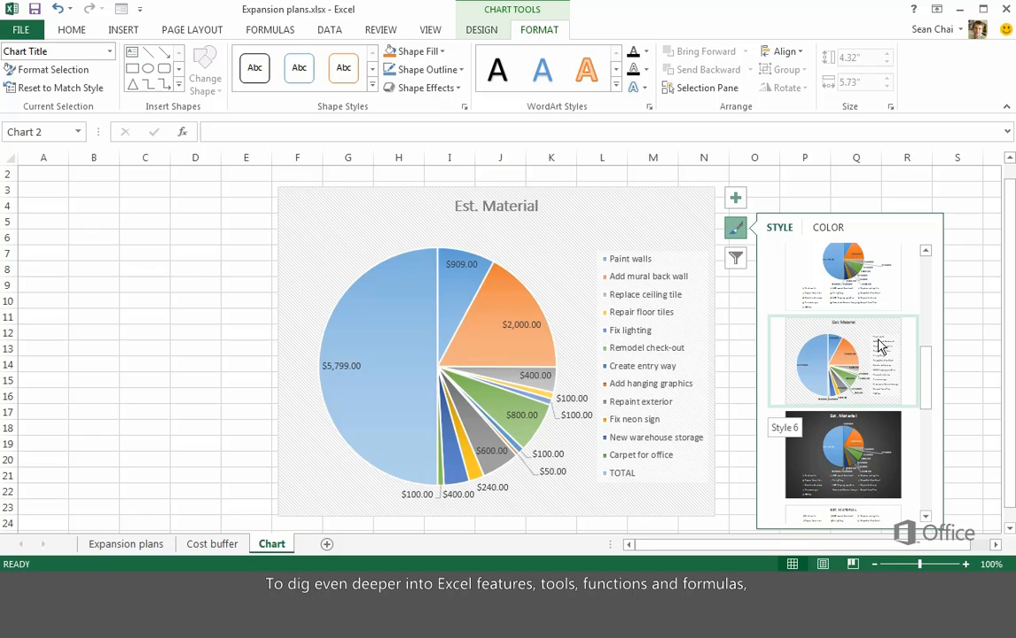